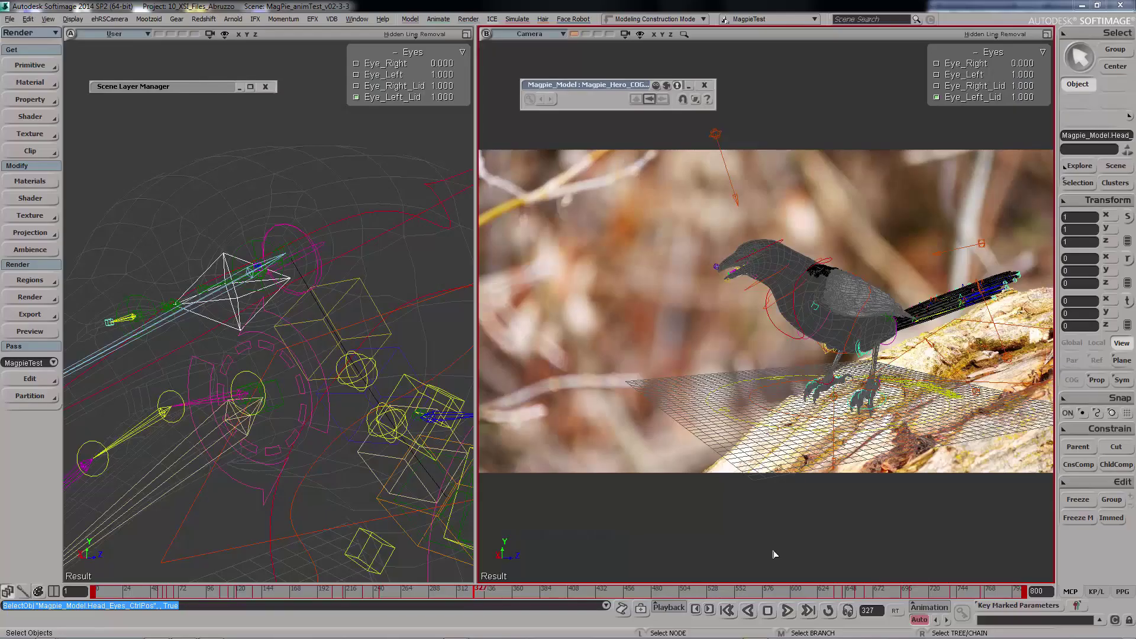
- Scrub the magpie animation from the first frame forward to frame 657
{"action": "left_click", "coordinate": [731, 613]}
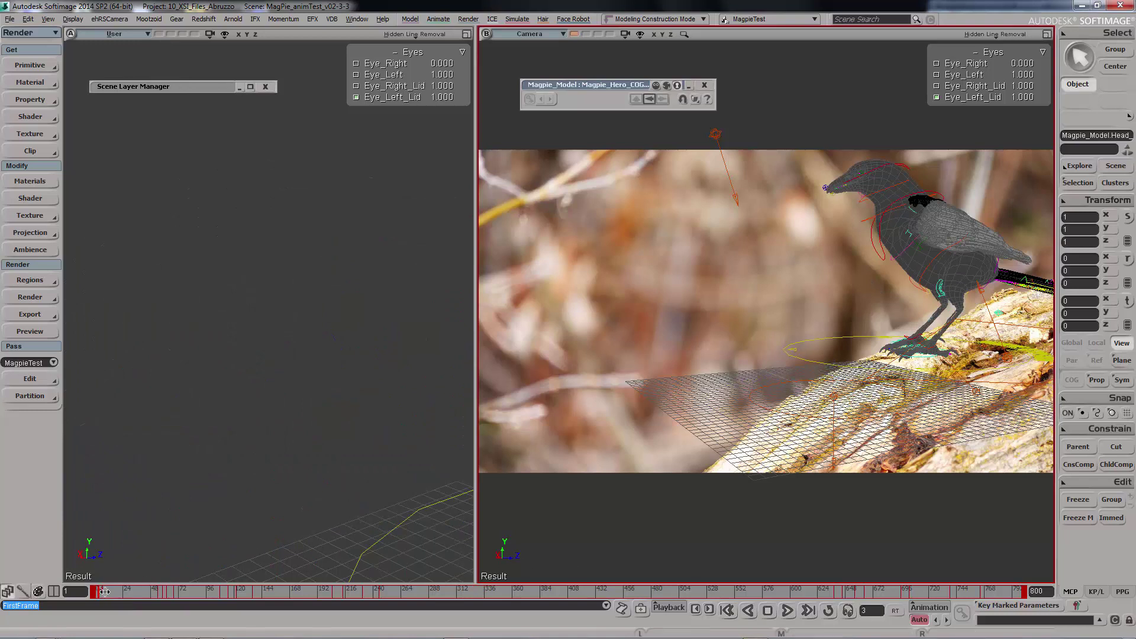
{"action": "left_click_drag", "start_coordinate": [105, 591], "coordinate": [254, 591]}
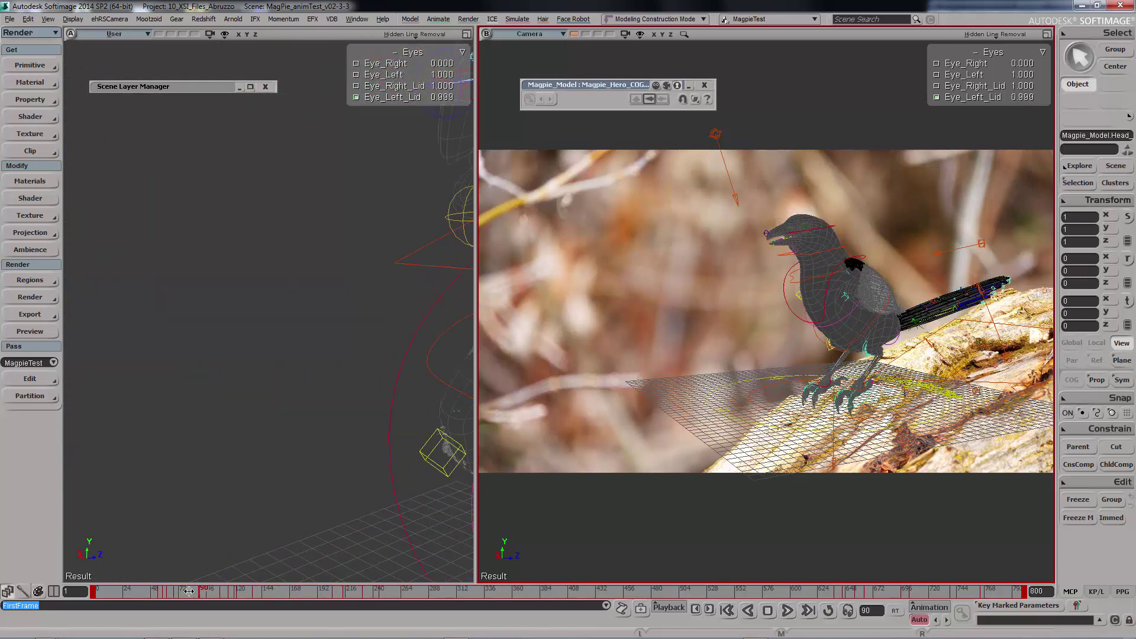
{"action": "left_click_drag", "start_coordinate": [180, 591], "coordinate": [95, 591]}
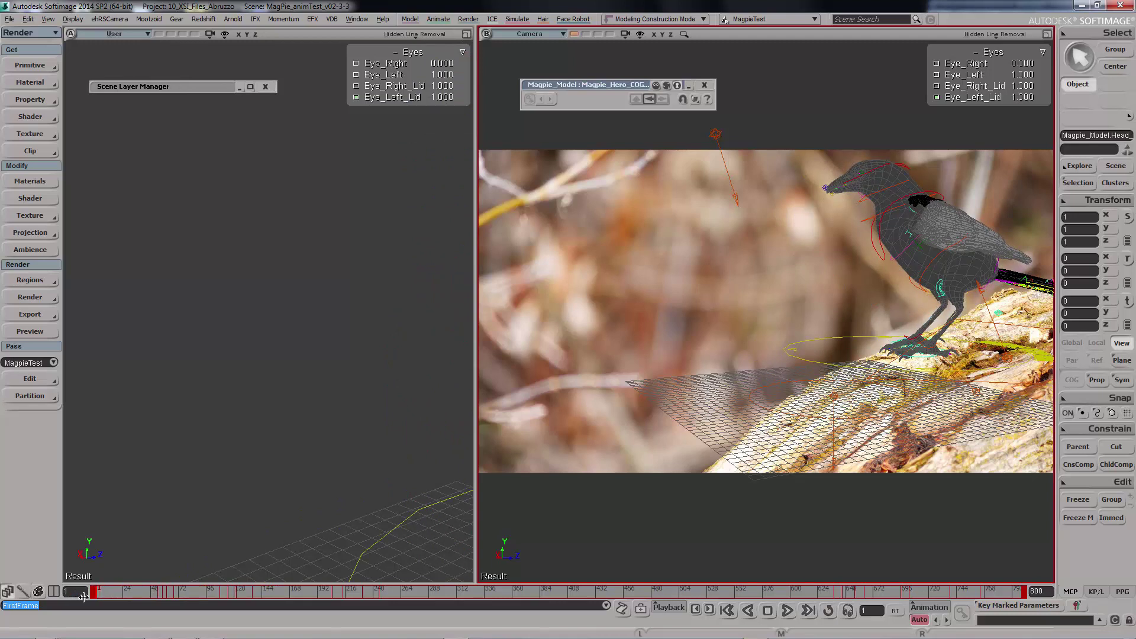
{"action": "left_click_drag", "start_coordinate": [107, 598], "coordinate": [210, 589]}
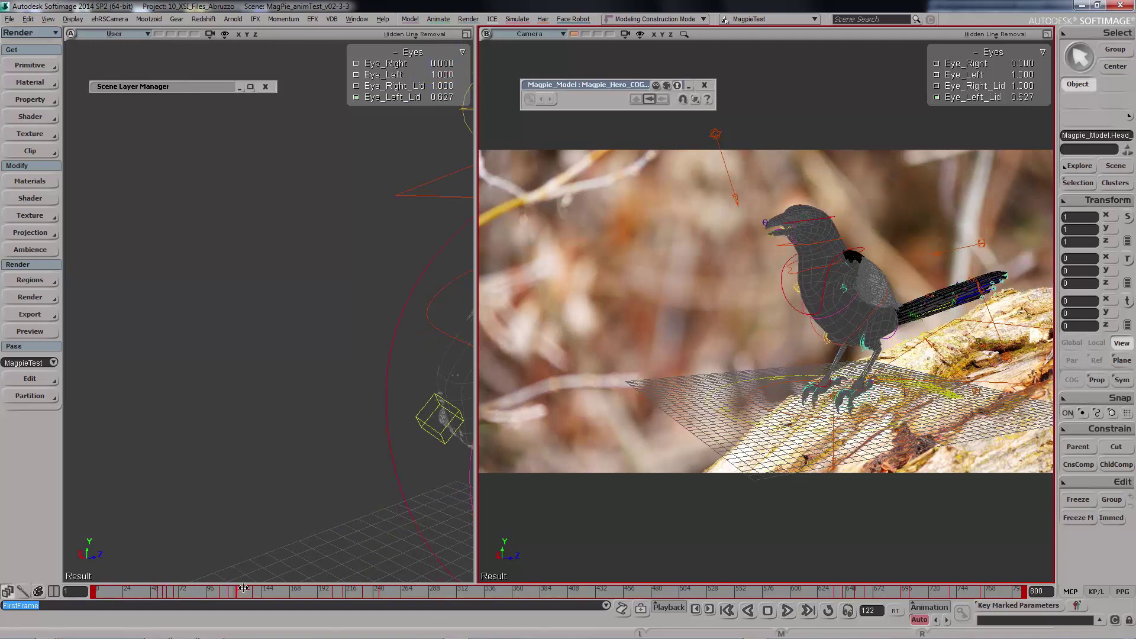
{"action": "left_click_drag", "start_coordinate": [291, 588], "coordinate": [856, 586]}
- Draw a Redshift render region around the magpie and re-render it at frames 637 and 577
{"action": "key", "text": "q"}
{"action": "left_click_drag", "start_coordinate": [681, 185], "coordinate": [1102, 419]}
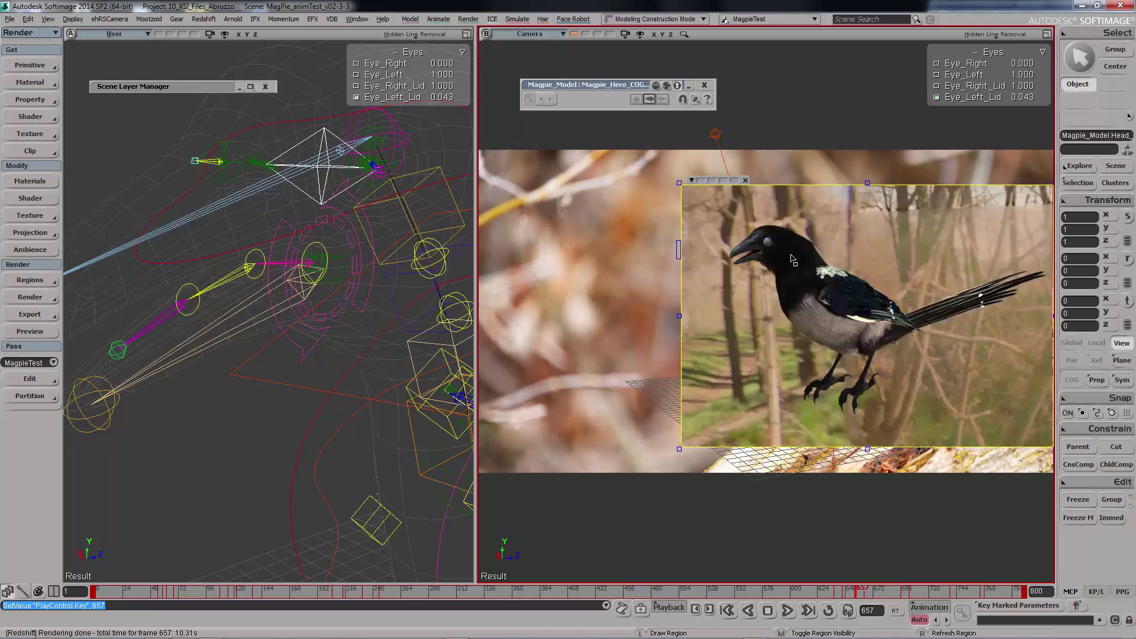
{"action": "left_click", "coordinate": [833, 589]}
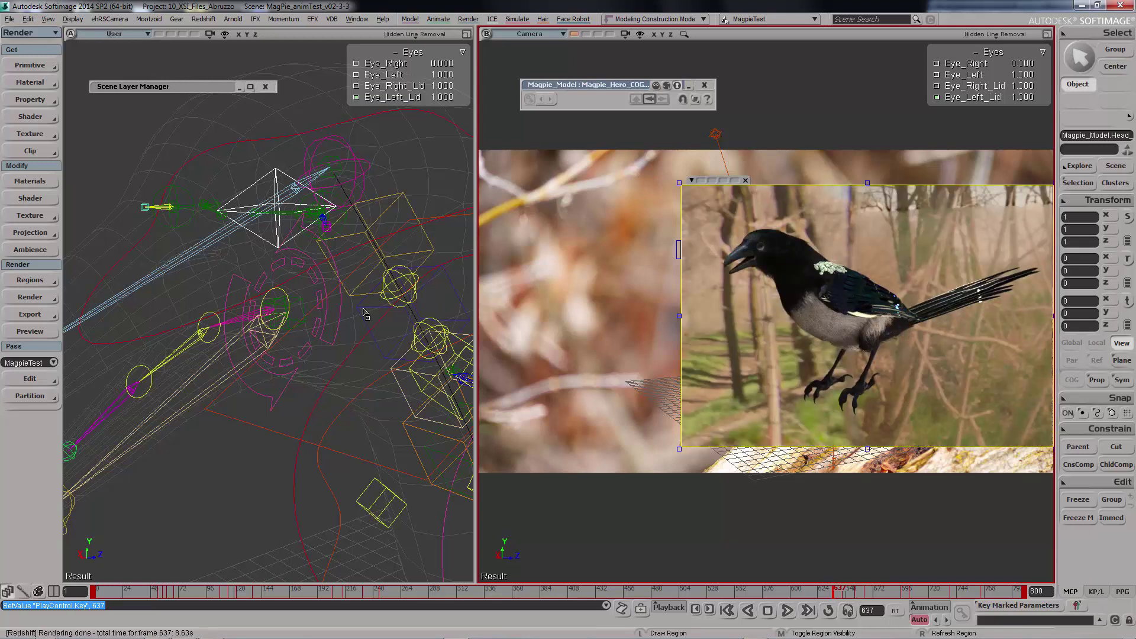
{"action": "left_click", "coordinate": [764, 587]}
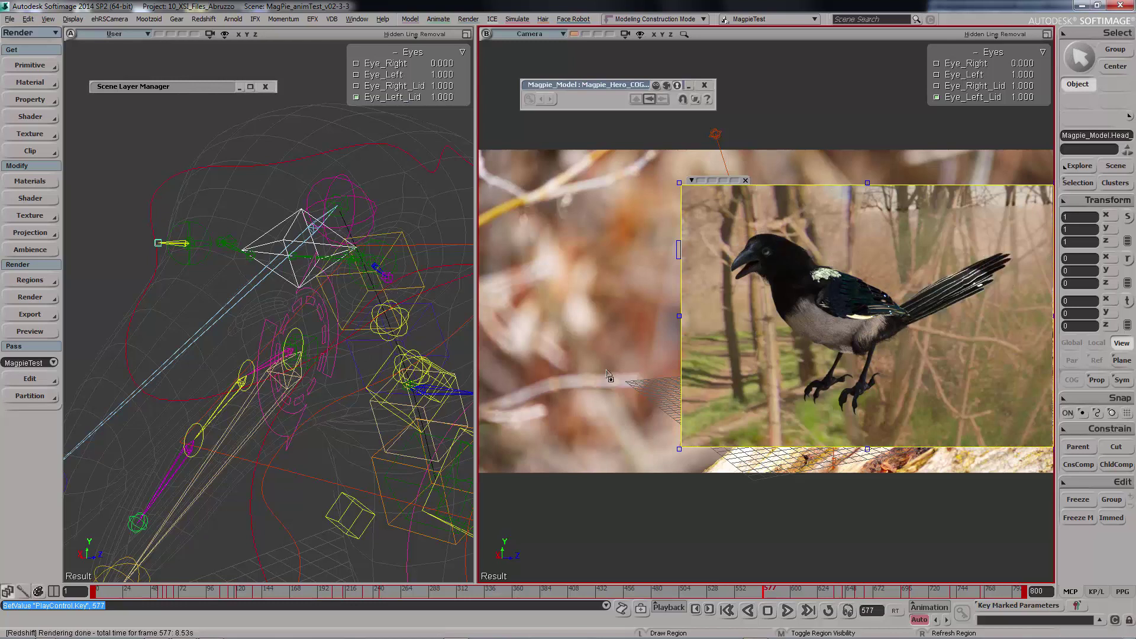
- Reset the camera zoom, scrub to frame 201, and orbit the User view out to the whole magpie
{"action": "left_click", "coordinate": [819, 590]}
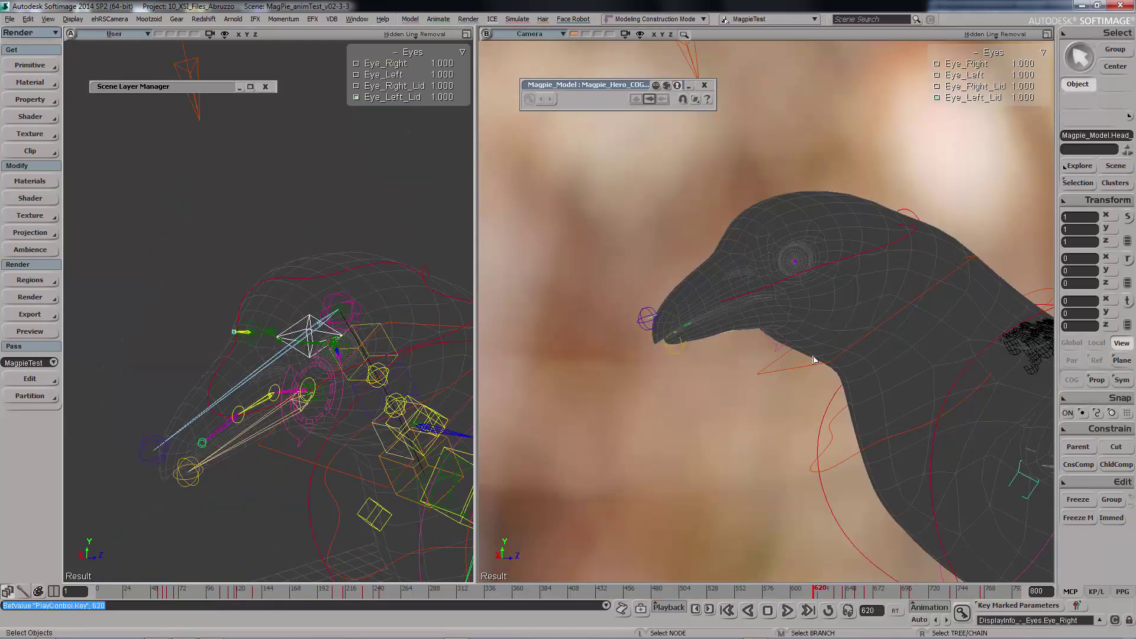
{"action": "left_click", "coordinate": [684, 34]}
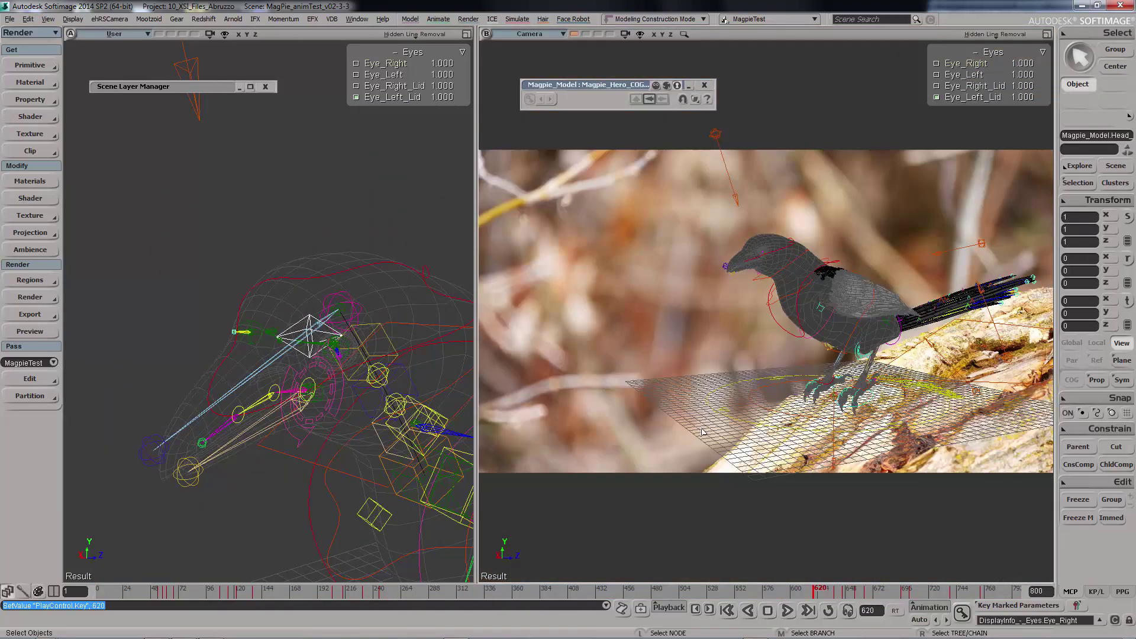
{"action": "left_click_drag", "start_coordinate": [171, 590], "coordinate": [330, 590]}
{"action": "key", "text": "s"}
{"action": "right_click_drag", "start_coordinate": [321, 452], "coordinate": [271, 371]}
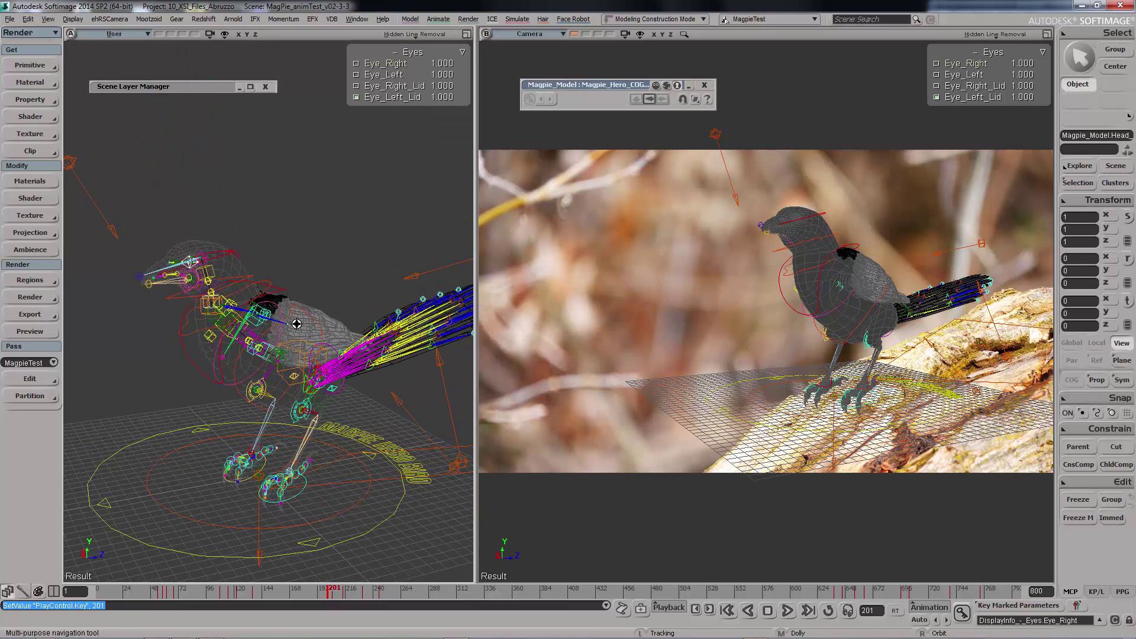
- Open the Schematic view and pan and zoom around the magpie scene's node graph
{"action": "key", "text": "9"}
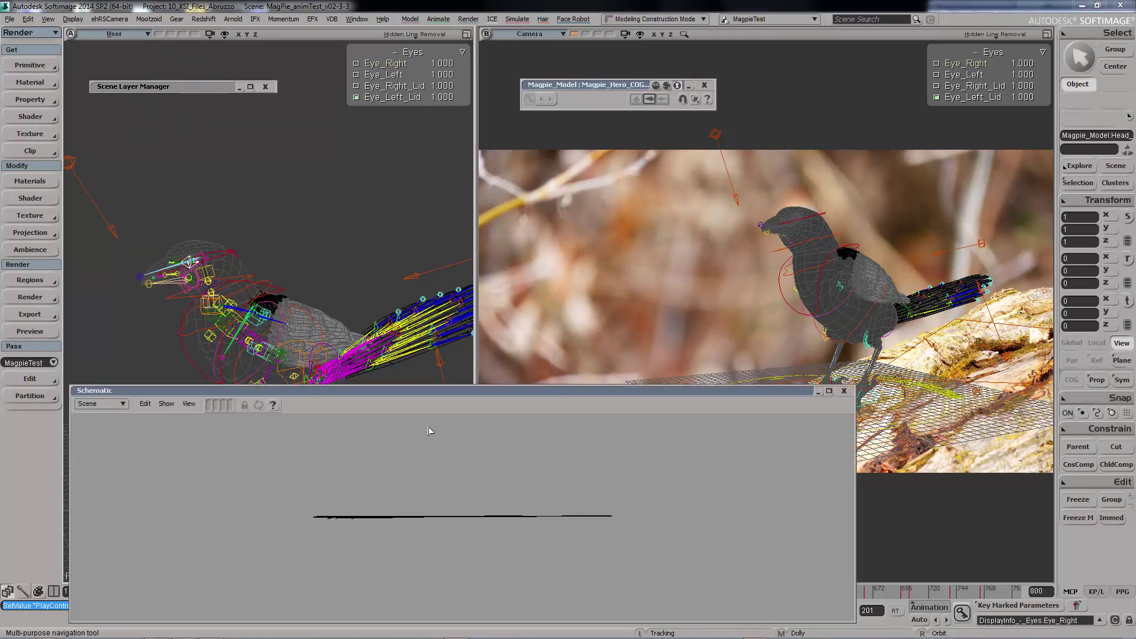
{"action": "scroll", "coordinate": [449, 455], "scroll_direction": "up", "scroll_amount": 5}
{"action": "key", "text": "z"}
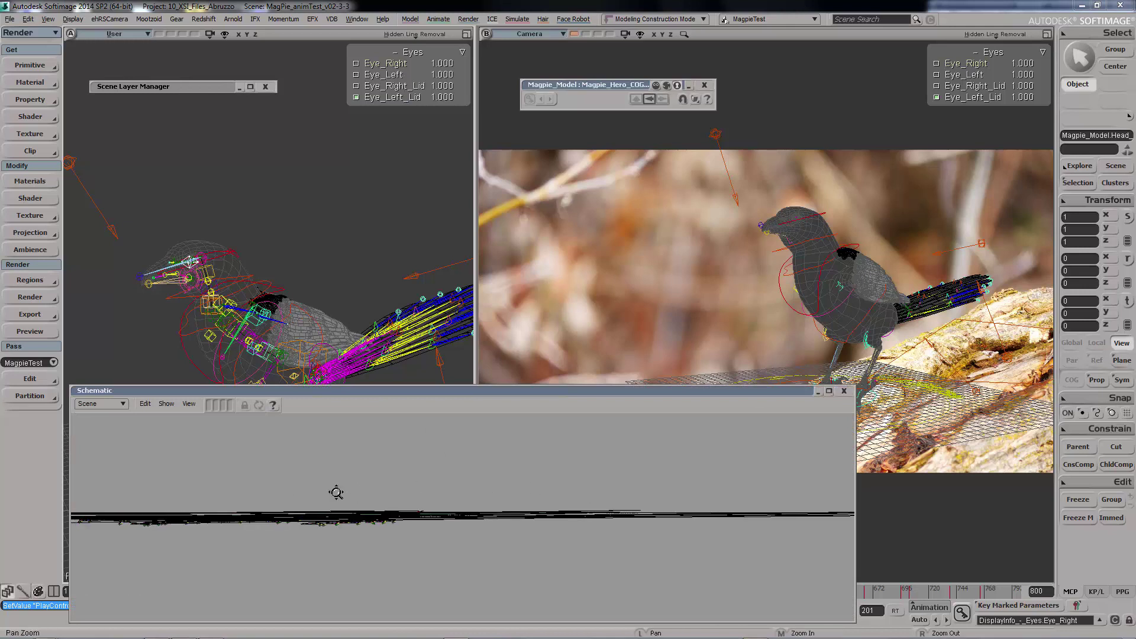
{"action": "scroll", "coordinate": [432, 492], "scroll_direction": "up", "scroll_amount": 5}
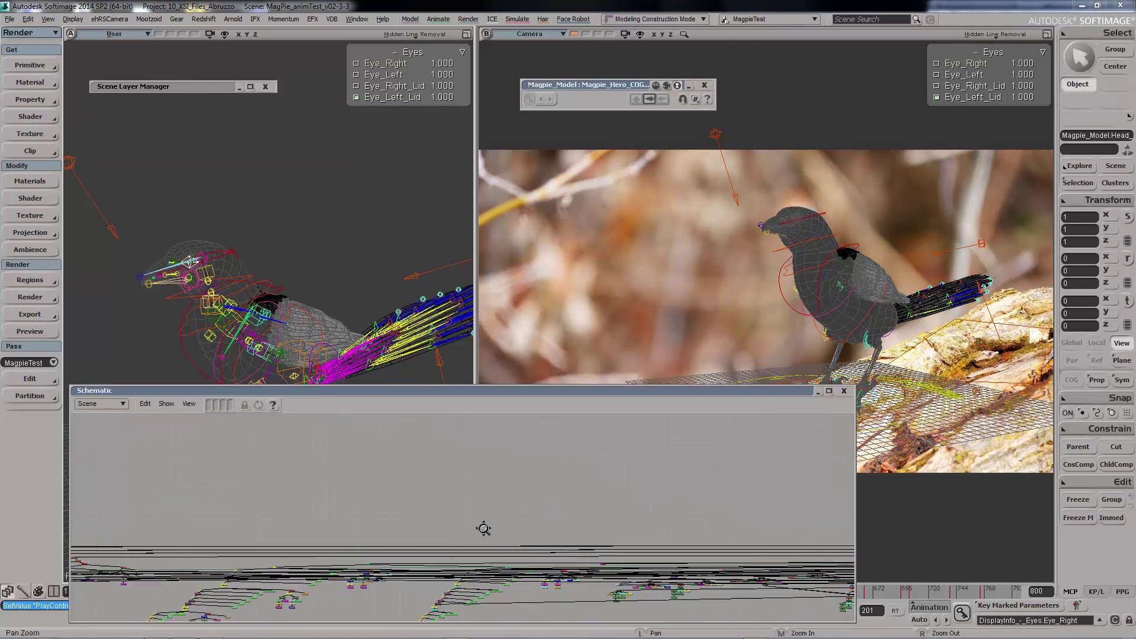
{"action": "scroll", "coordinate": [483, 529], "scroll_direction": "up", "scroll_amount": 5}
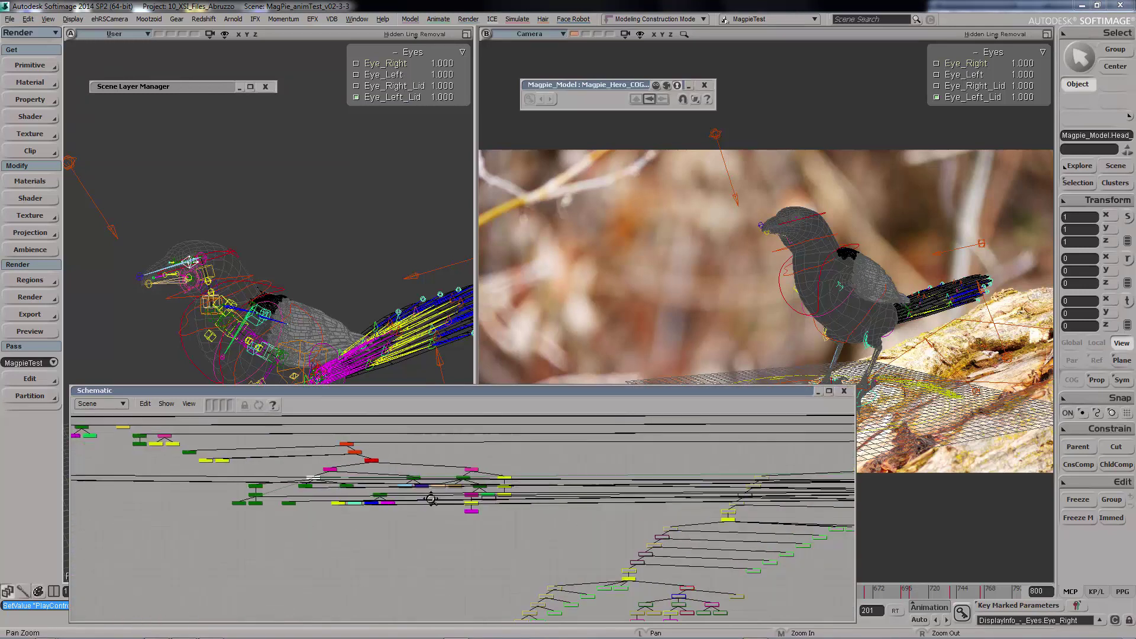
{"action": "left_click_drag", "start_coordinate": [431, 493], "coordinate": [558, 530]}
{"action": "scroll", "coordinate": [331, 503], "scroll_direction": "up", "scroll_amount": 5}
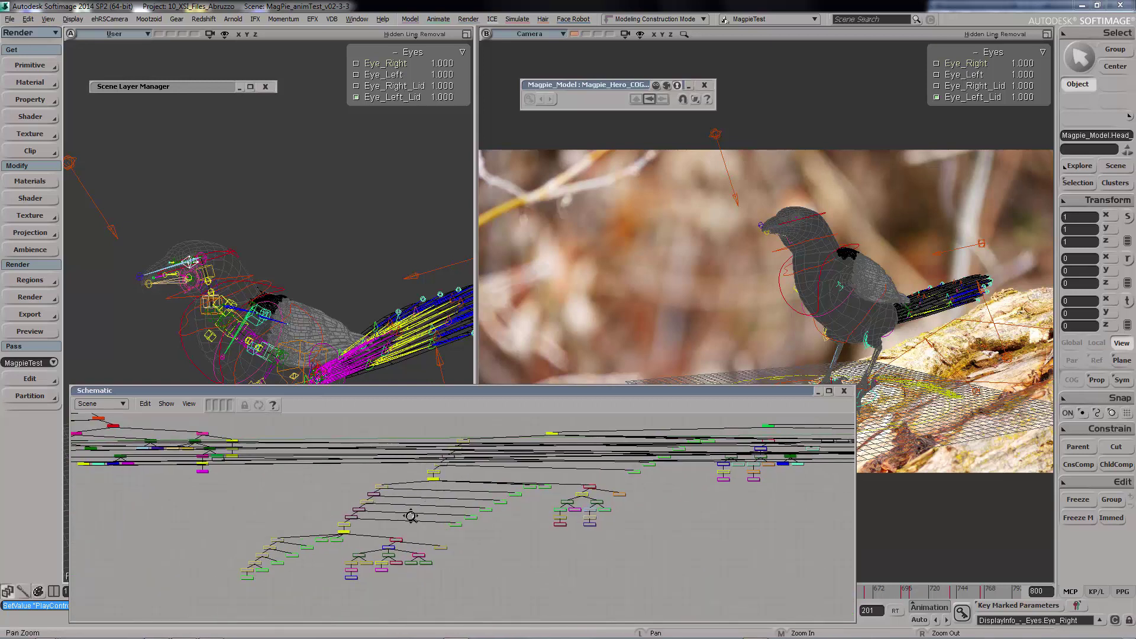
{"action": "left_click_drag", "start_coordinate": [353, 532], "coordinate": [323, 502]}
{"action": "left_click_drag", "start_coordinate": [504, 502], "coordinate": [570, 484]}
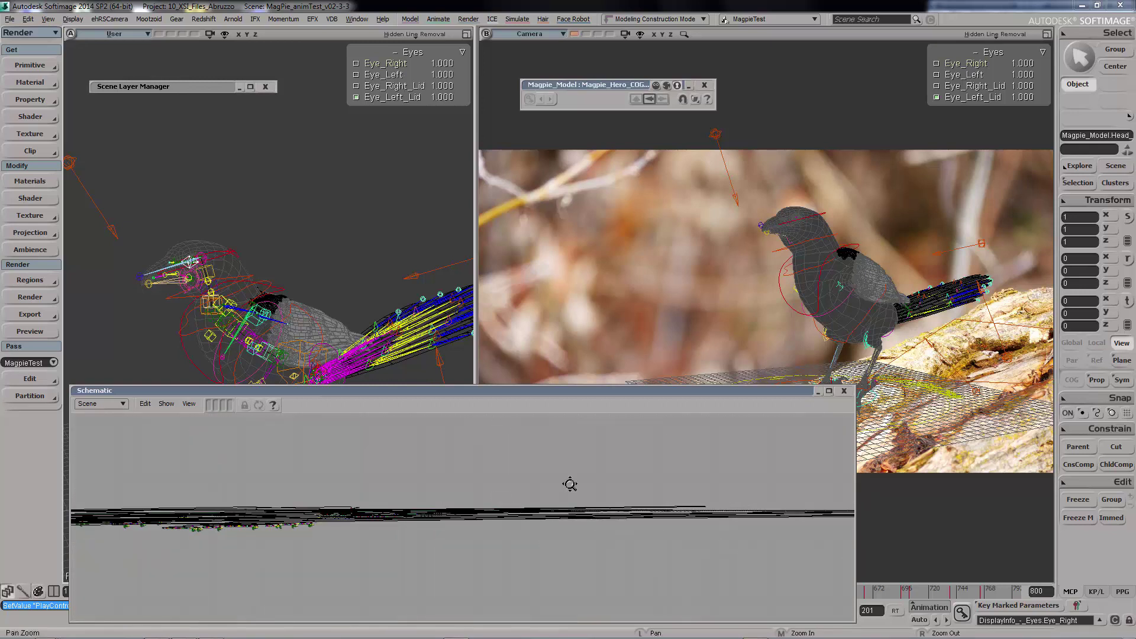
- Close the Schematic window, clear the selection, and orbit the User view around the magpie rig
{"action": "left_click", "coordinate": [844, 391]}
{"action": "left_click", "coordinate": [319, 221]}
{"action": "key", "text": "s"}
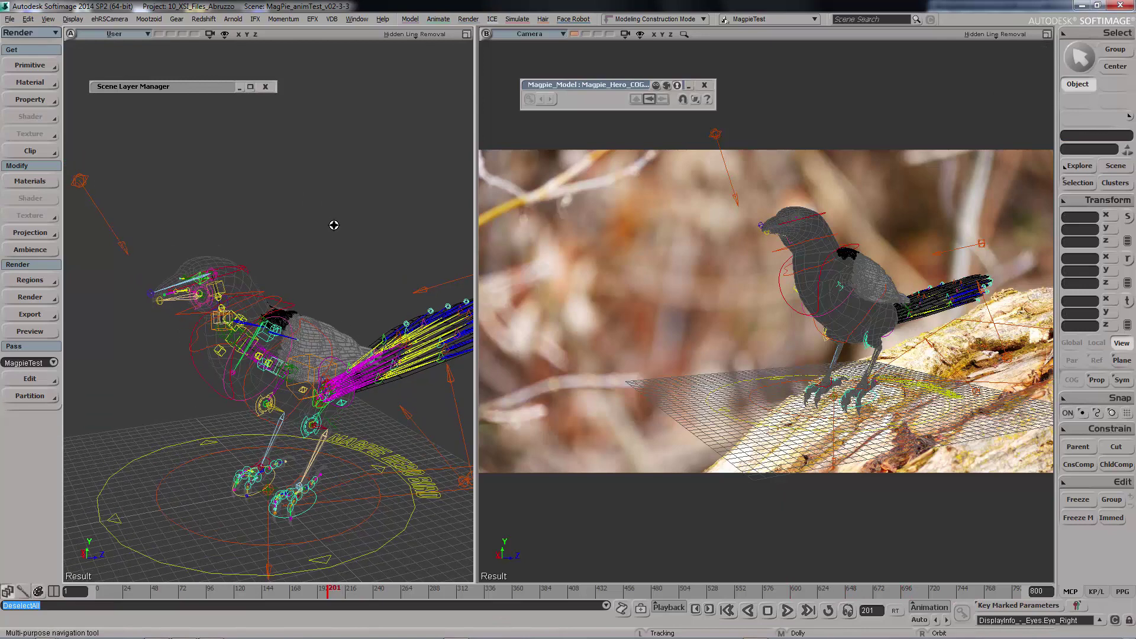
{"action": "right_click_drag", "start_coordinate": [332, 225], "coordinate": [307, 318]}
- At frame 762, zoom in on the rig and make the RIG_Wing_Left layer visible
{"action": "left_click", "coordinate": [978, 590]}
{"action": "middle_click_drag", "start_coordinate": [307, 318], "coordinate": [201, 136]}
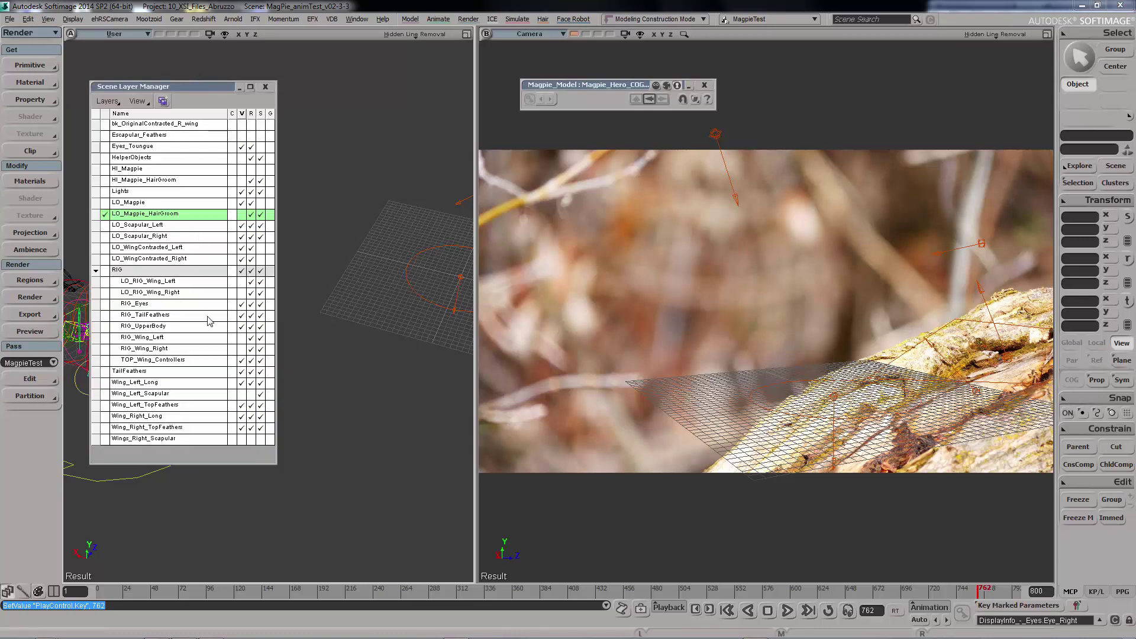
{"action": "left_click", "coordinate": [242, 340]}
{"action": "left_click_drag", "start_coordinate": [180, 90], "coordinate": [537, 102]}
{"action": "key", "text": "s"}
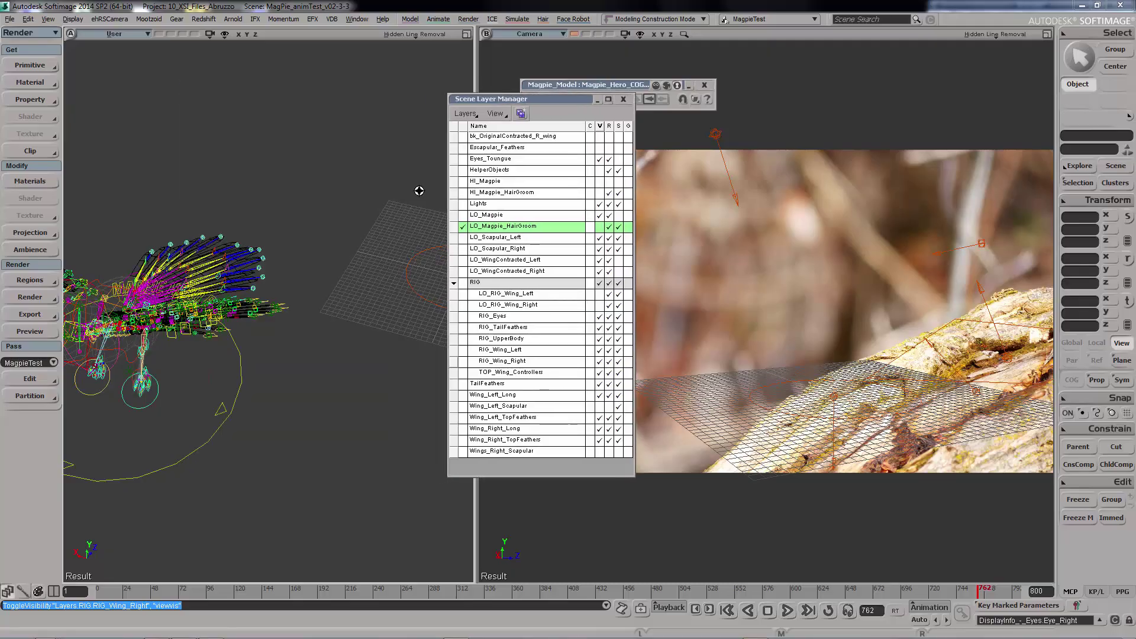
{"action": "right_click_drag", "start_coordinate": [321, 246], "coordinate": [208, 258]}
{"action": "scroll", "coordinate": [278, 343], "scroll_direction": "up", "scroll_amount": 3}
{"action": "scroll", "coordinate": [280, 350], "scroll_direction": "up", "scroll_amount": 2}
{"action": "left_click_drag", "start_coordinate": [318, 290], "coordinate": [295, 177]}
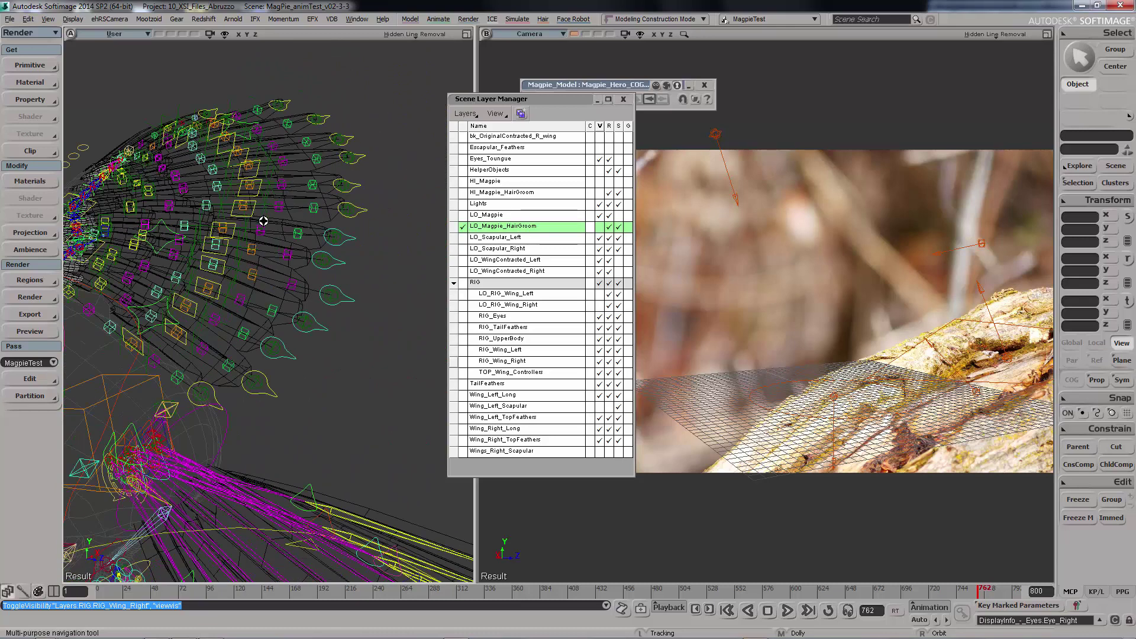
{"action": "right_click_drag", "start_coordinate": [259, 223], "coordinate": [234, 228]}
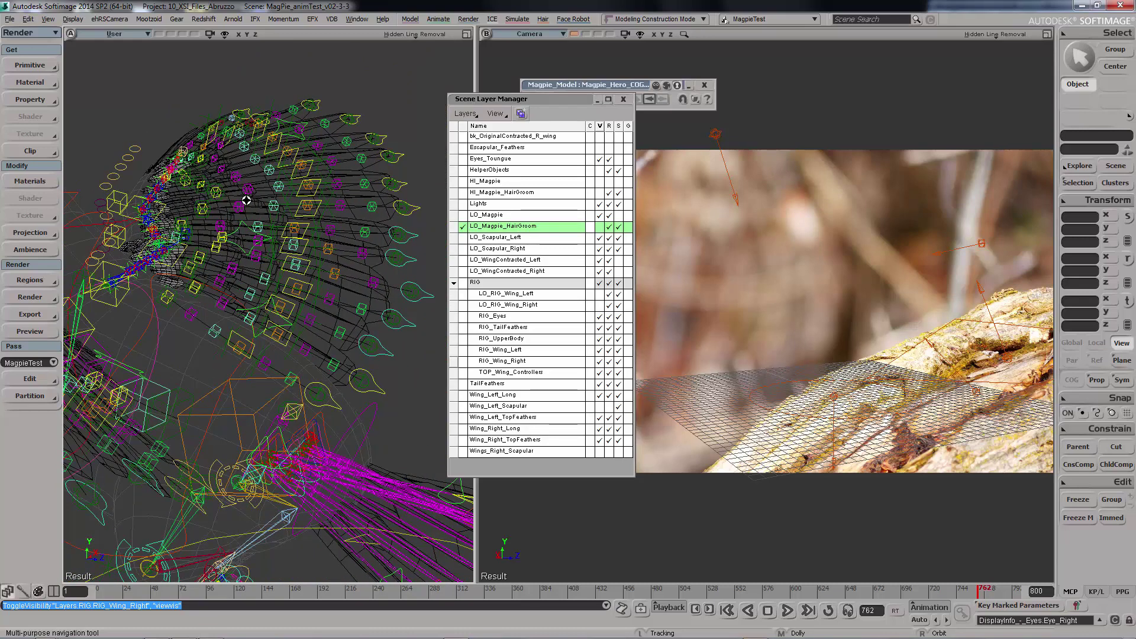
{"action": "middle_click_drag", "start_coordinate": [247, 201], "coordinate": [212, 338]}
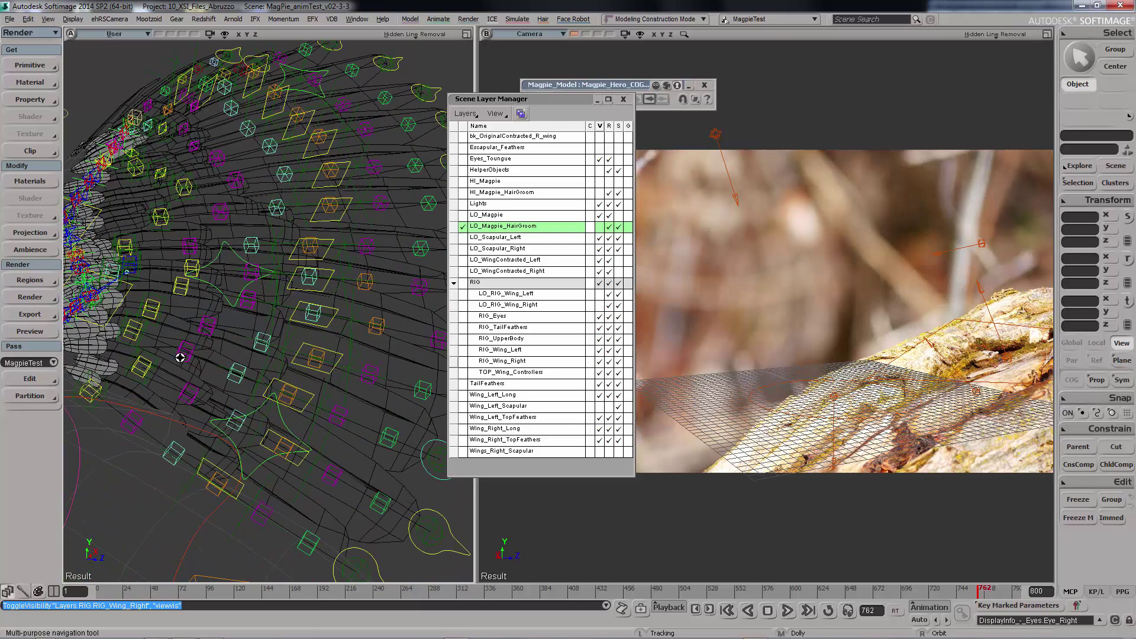
{"action": "middle_click_drag", "start_coordinate": [225, 173], "coordinate": [204, 280]}
{"action": "right_click_drag", "start_coordinate": [204, 279], "coordinate": [295, 309]}
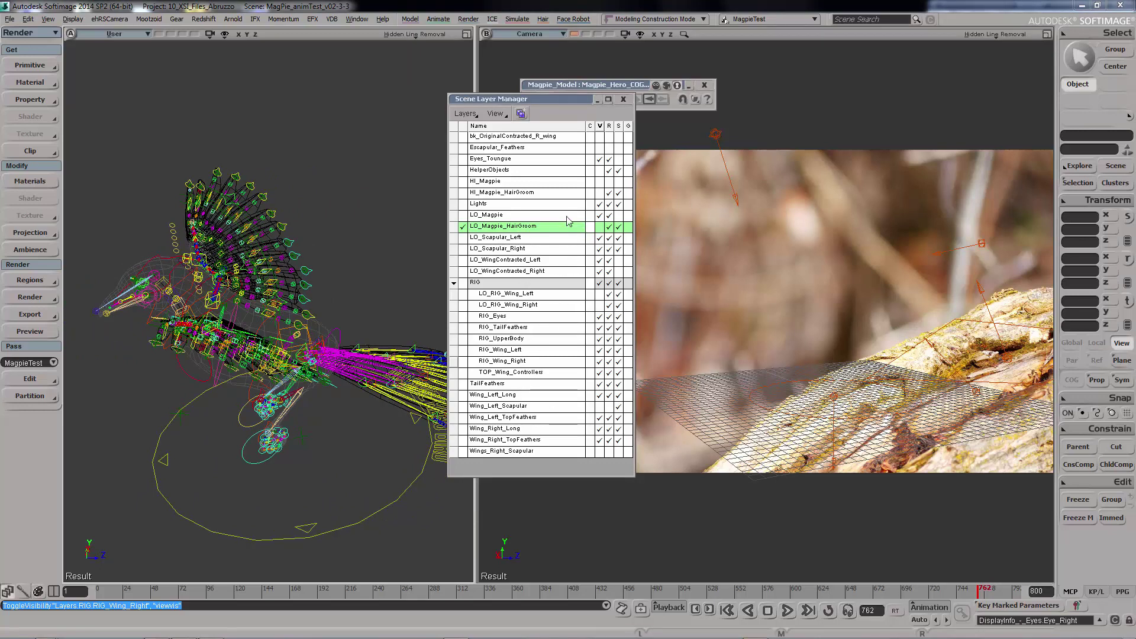
- Hide the RIG_Wing_Left and RIG_Wing_Right layers, collapse the layer manager, and scrub to frame 740
{"action": "left_click_drag", "start_coordinate": [506, 100], "coordinate": [299, 84]}
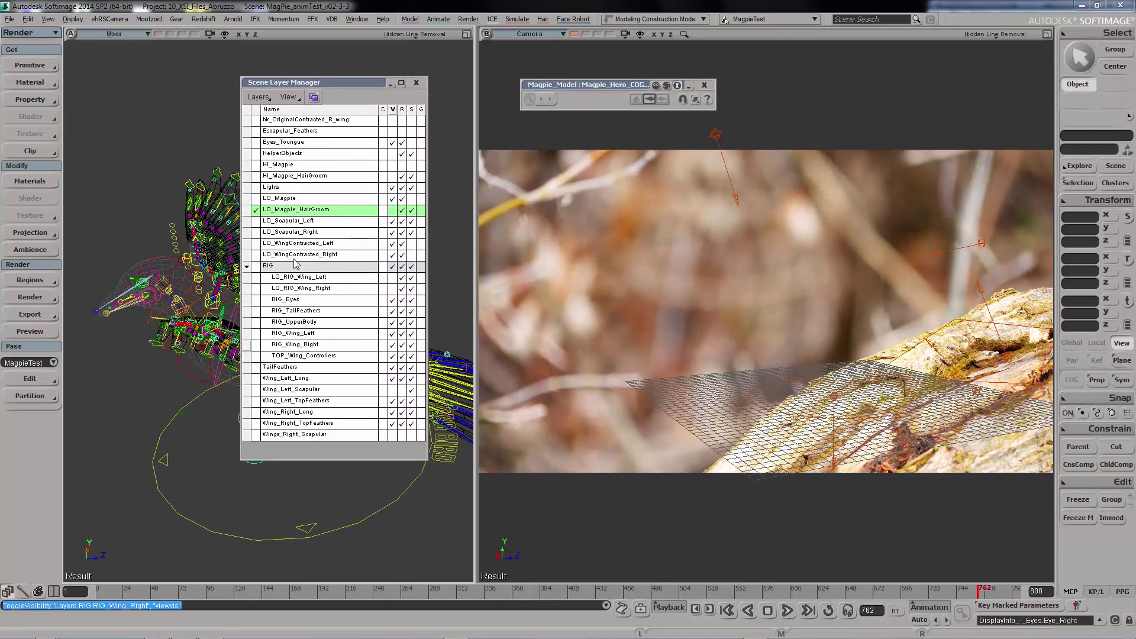
{"action": "left_click", "coordinate": [392, 333]}
{"action": "left_click", "coordinate": [392, 344]}
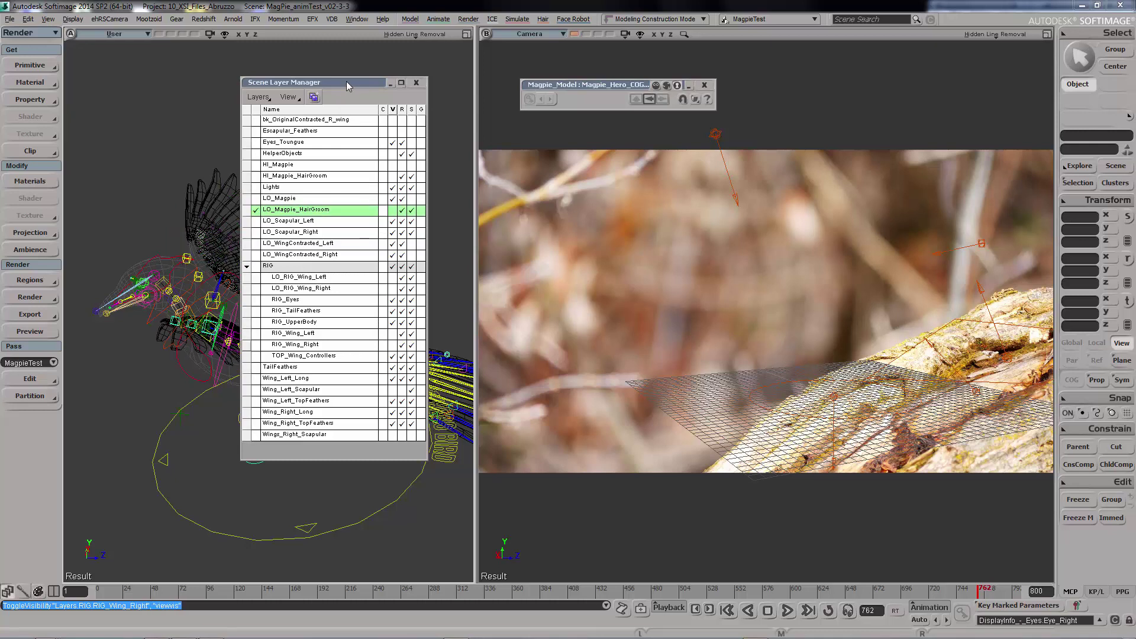
{"action": "double_click", "coordinate": [346, 81]}
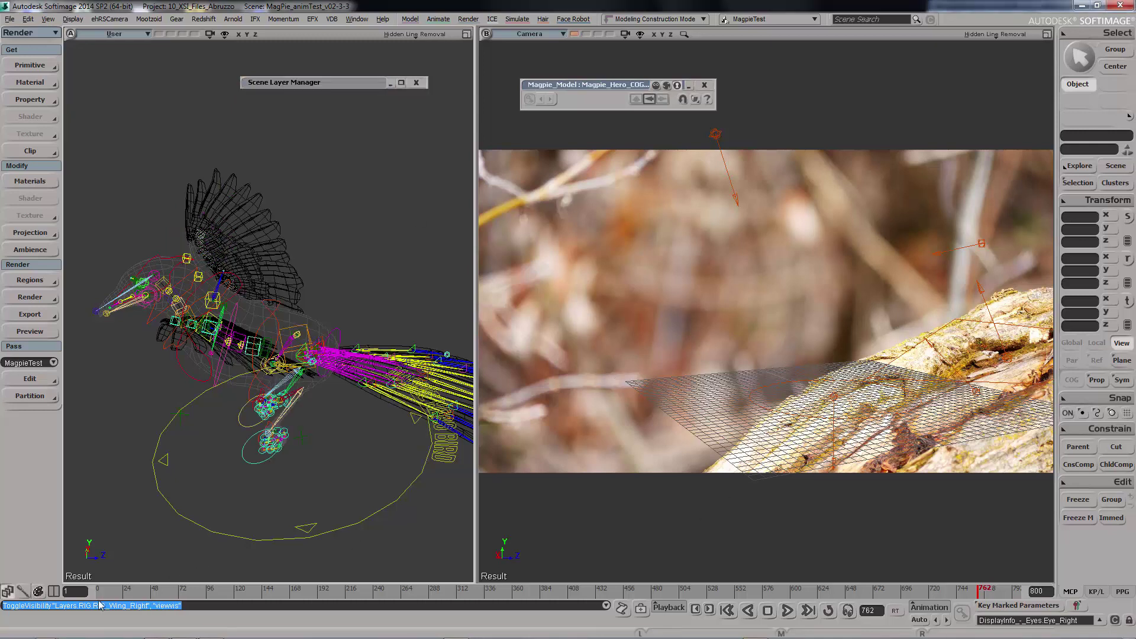
{"action": "left_click_drag", "start_coordinate": [106, 590], "coordinate": [816, 589]}
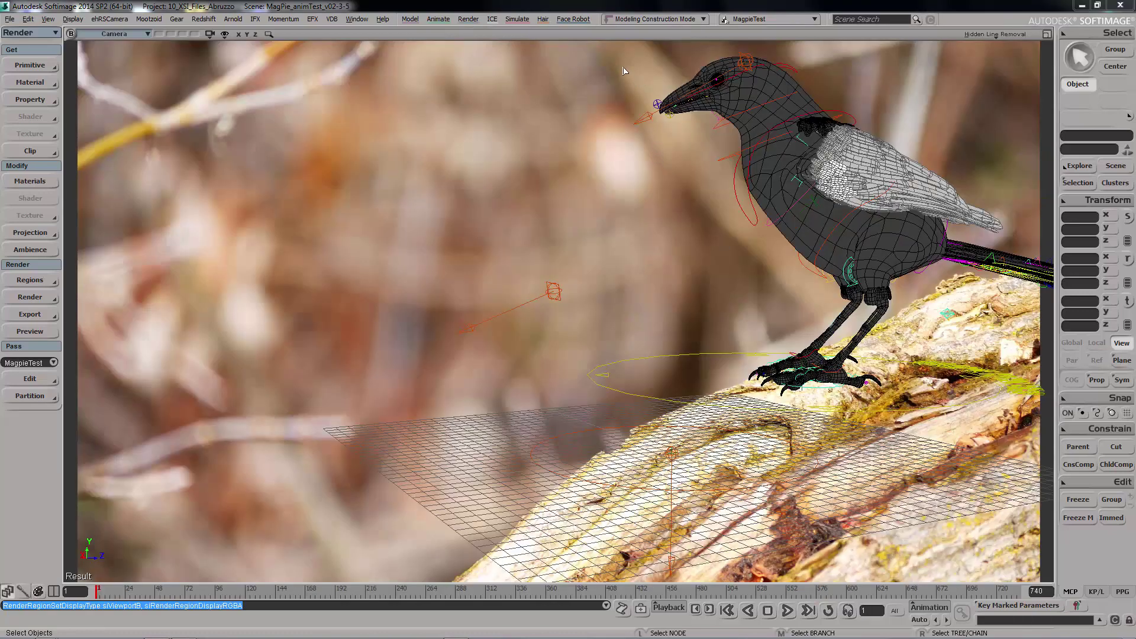
{"action": "key", "text": "q"}
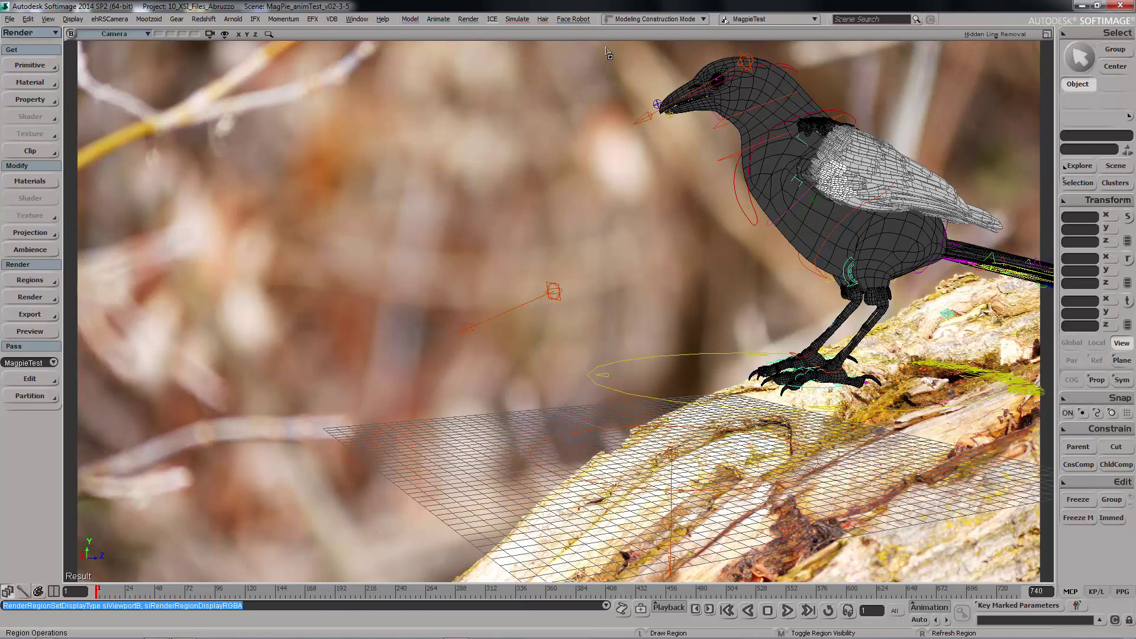
{"action": "left_click_drag", "start_coordinate": [606, 48], "coordinate": [1045, 457]}
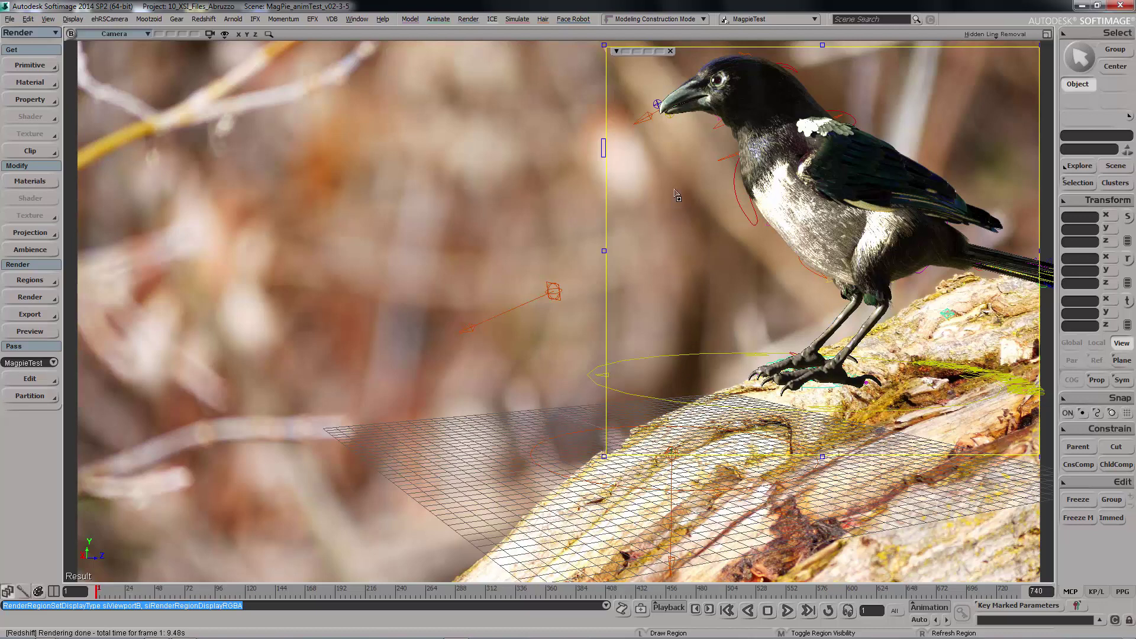
{"action": "left_click", "coordinate": [671, 52]}
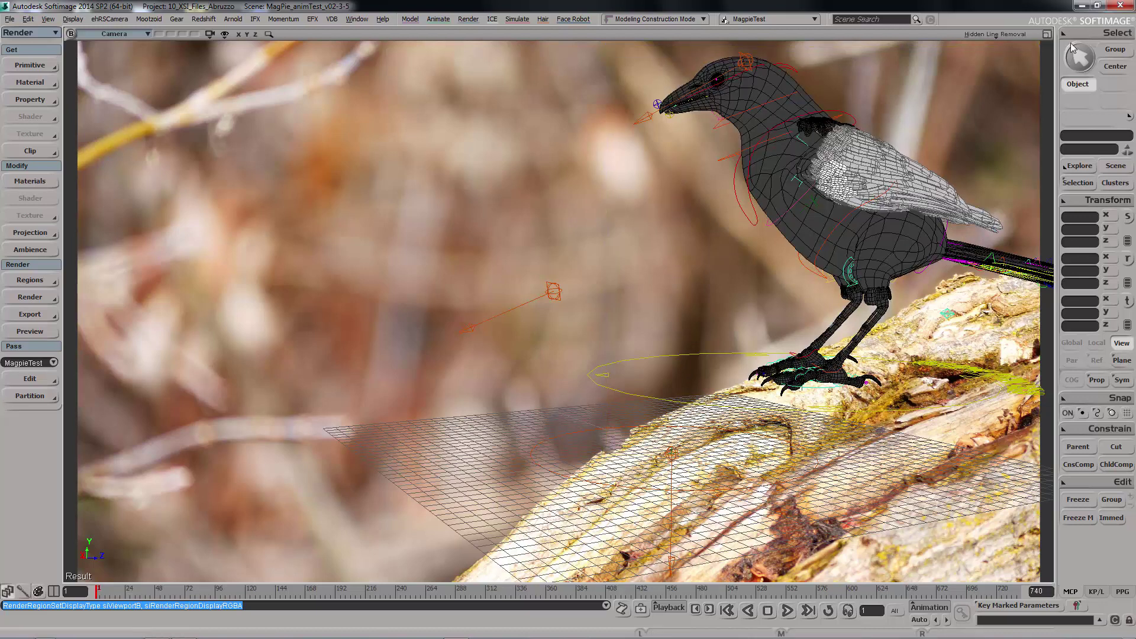
- Return to the side-by-side User and Camera layout and draw render regions over the magpie in both views
{"action": "left_click", "coordinate": [1045, 36]}
{"action": "key", "text": "q"}
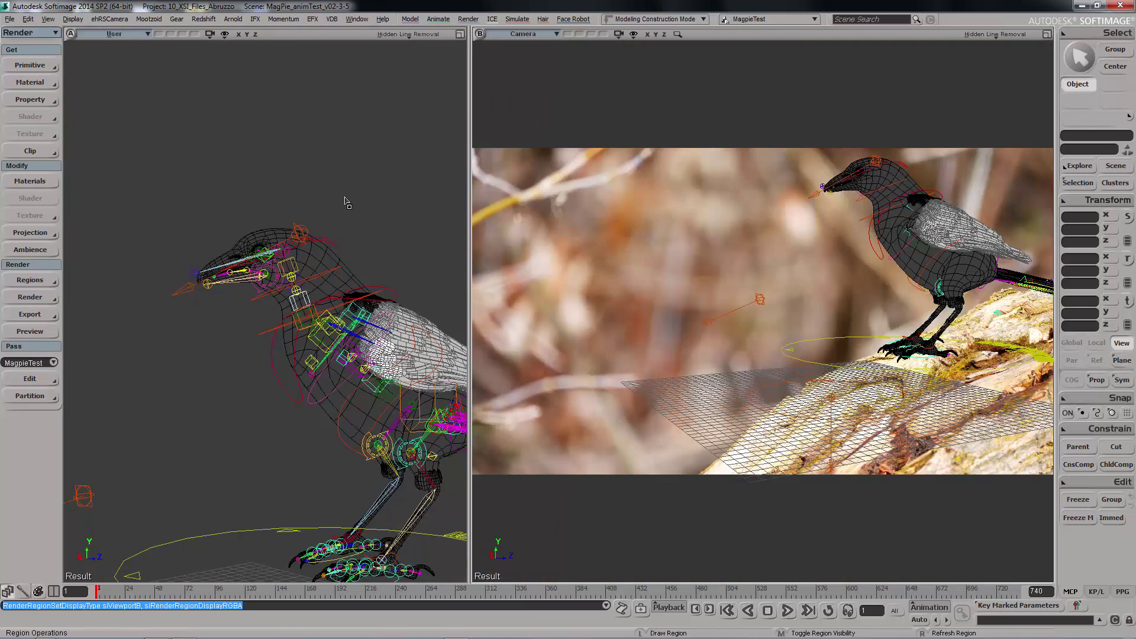
{"action": "middle_click_drag", "start_coordinate": [330, 183], "coordinate": [337, 148]}
{"action": "left_click_drag", "start_coordinate": [128, 101], "coordinate": [441, 515]}
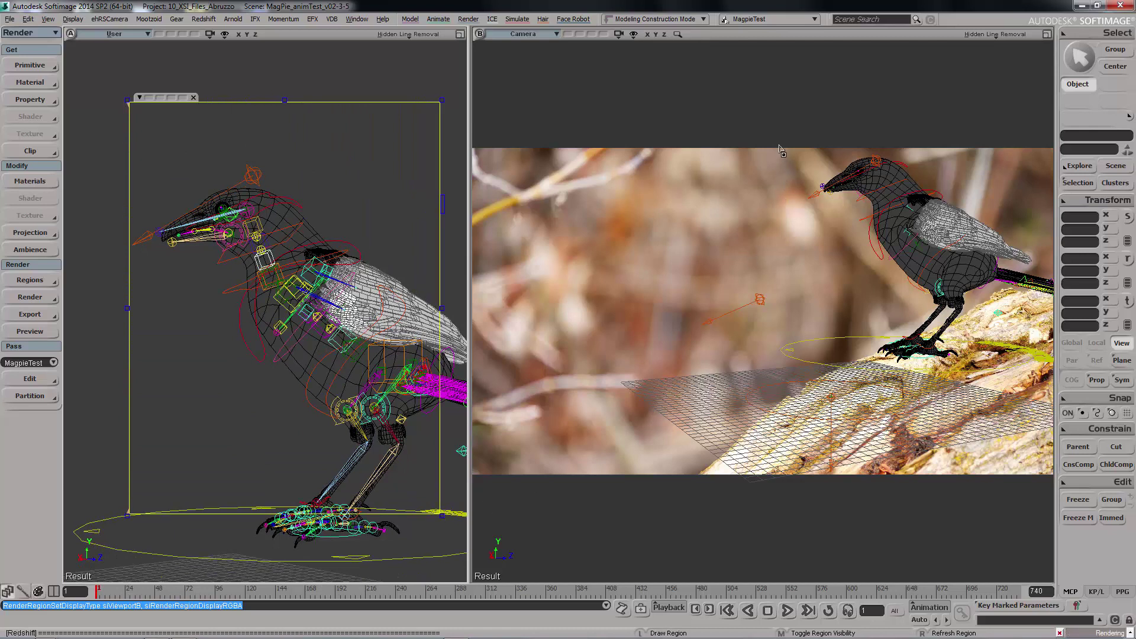
{"action": "left_click_drag", "start_coordinate": [778, 149], "coordinate": [1052, 403]}
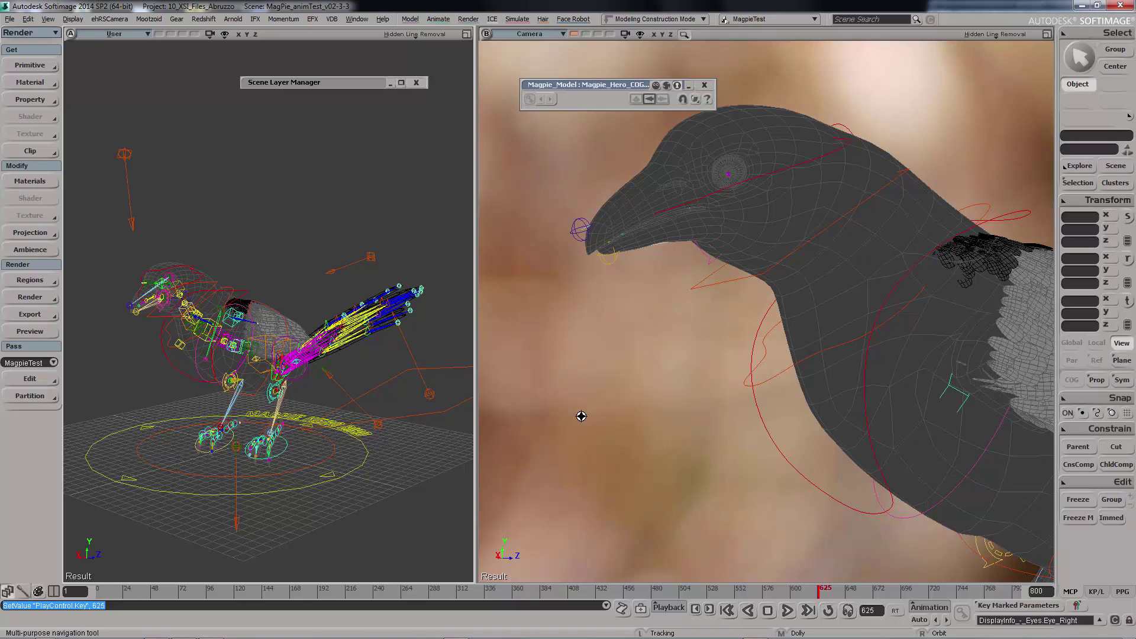
- Orbit the User view to the side, reset the Camera view to the full shot, and scrub to frame 630
{"action": "right_click_drag", "start_coordinate": [426, 278], "coordinate": [327, 268]}
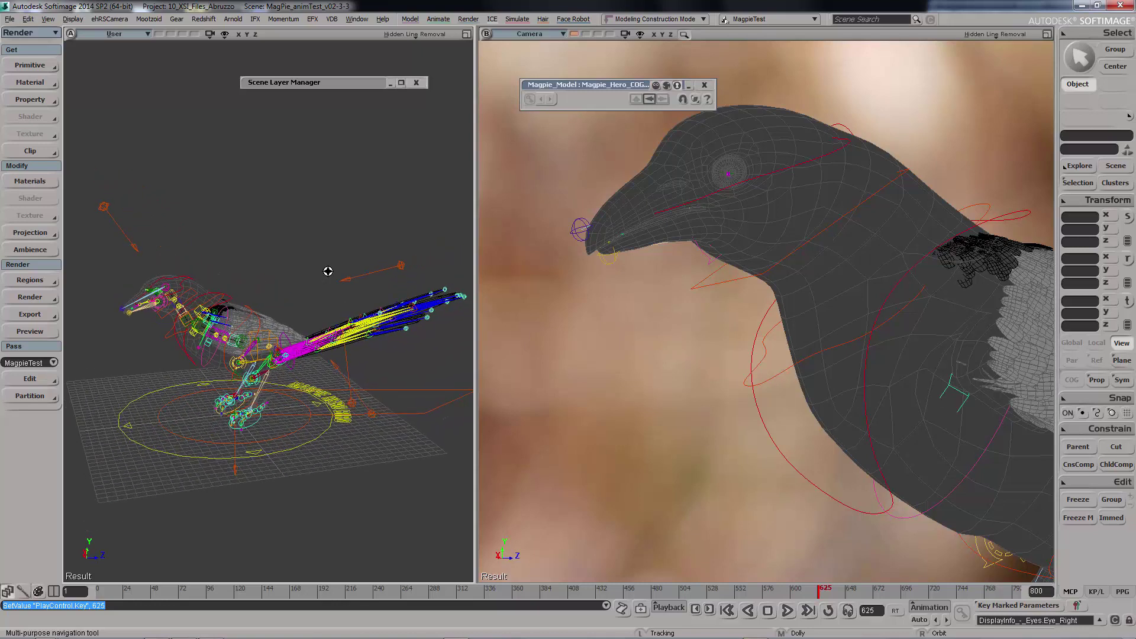
{"action": "left_click", "coordinate": [682, 34]}
{"action": "left_click_drag", "start_coordinate": [640, 591], "coordinate": [836, 592]}
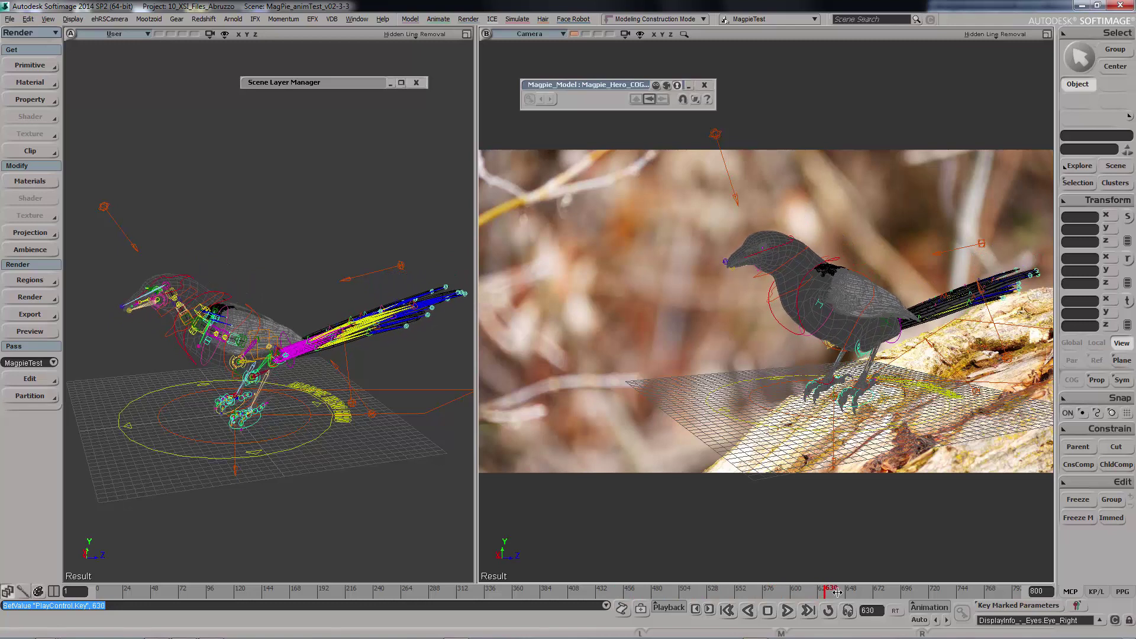